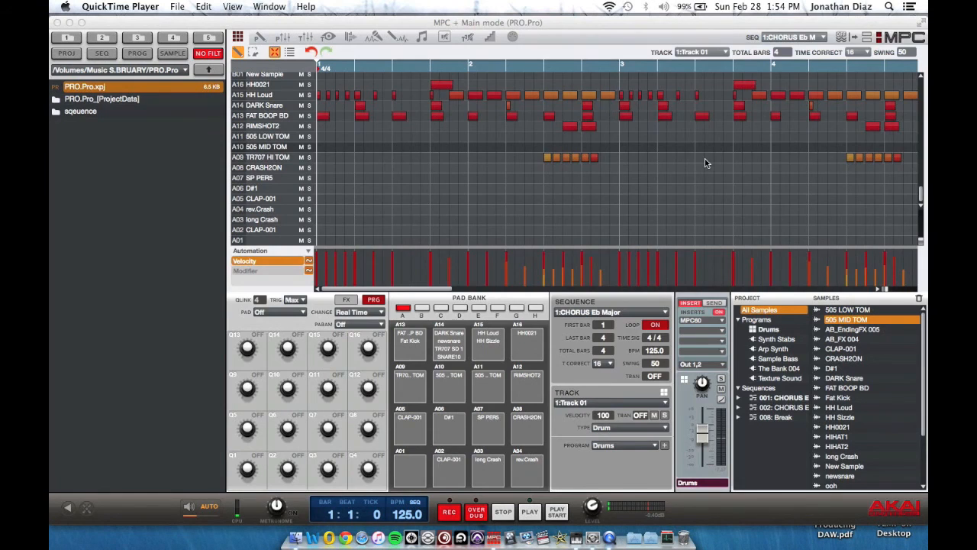
# Examine the 505 MID TOM sample's waveform in Sample Edit mode and return to Main mode
pyautogui.press('super+7')
pyautogui.press('super+8')
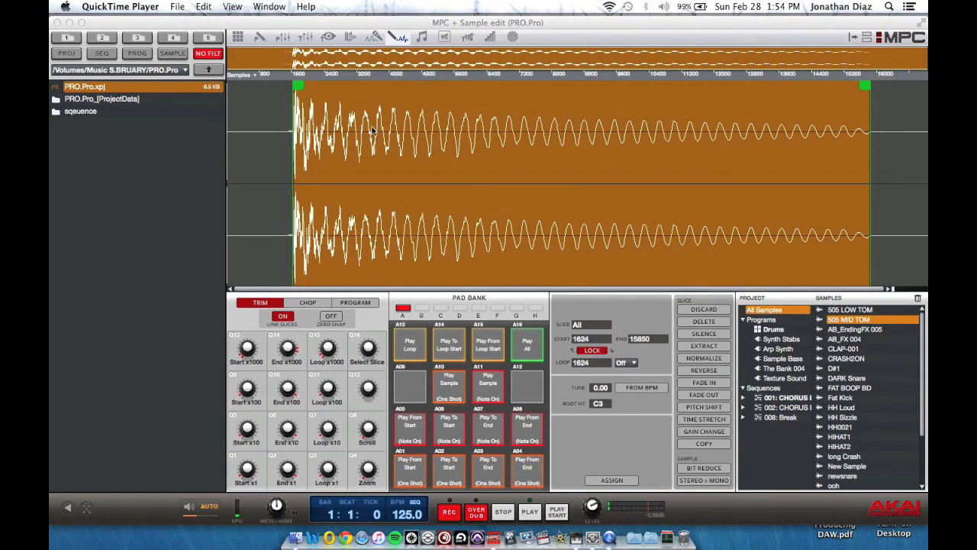
pyautogui.press('Escape')
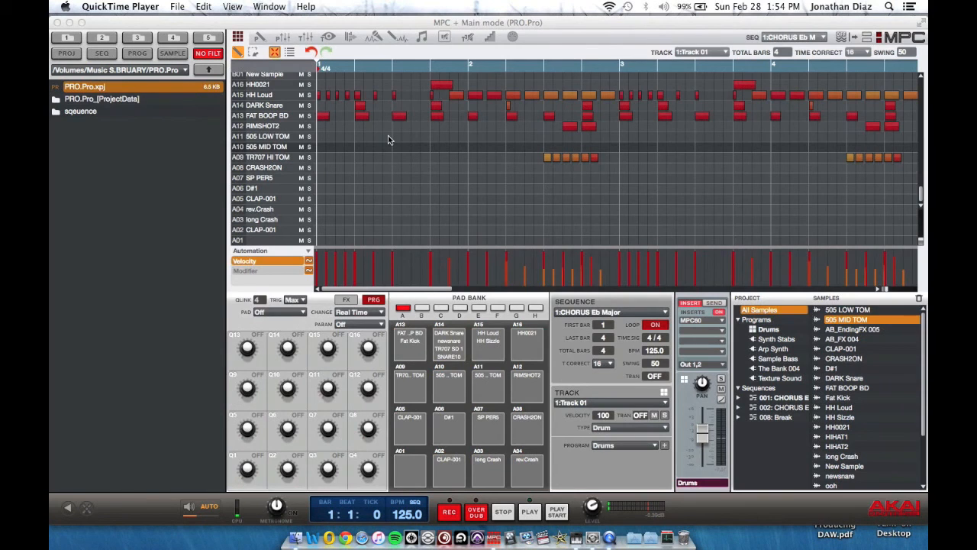
# In Program Edit, try the 505 MID TOM pad's amp envelope with AD off, restore AD with a shorter decay, and return to Main mode
pyautogui.press('super+2')
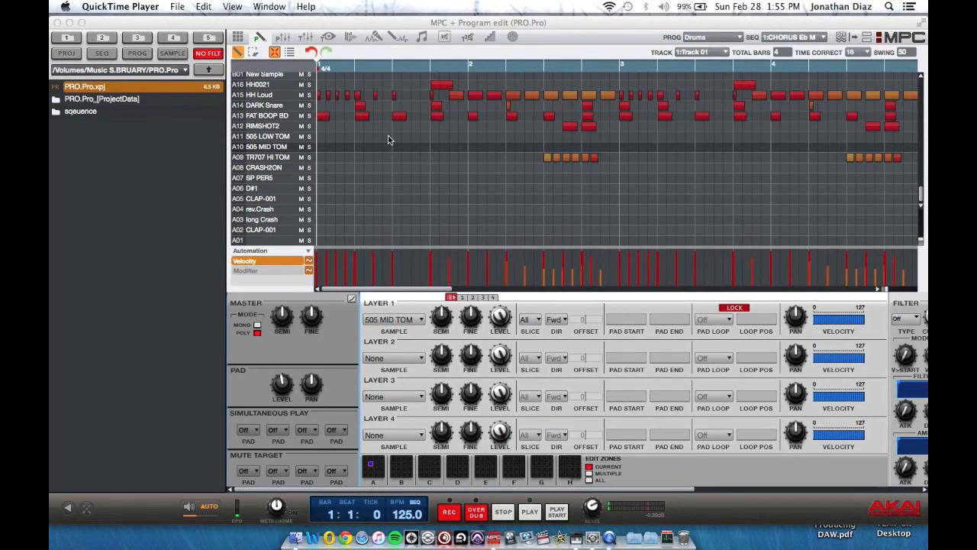
pyautogui.moveTo(593, 489); pyautogui.dragTo(809, 491)
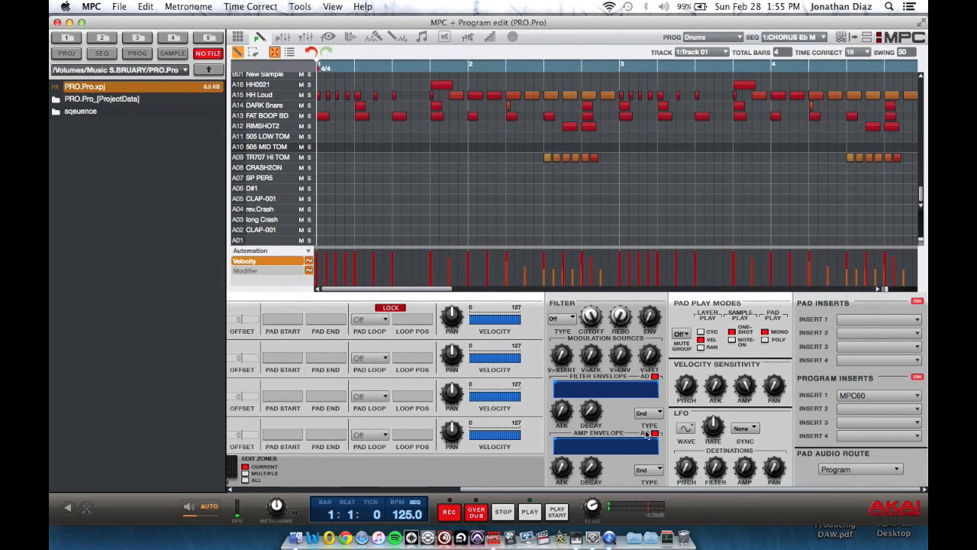
pyautogui.click(654, 433)
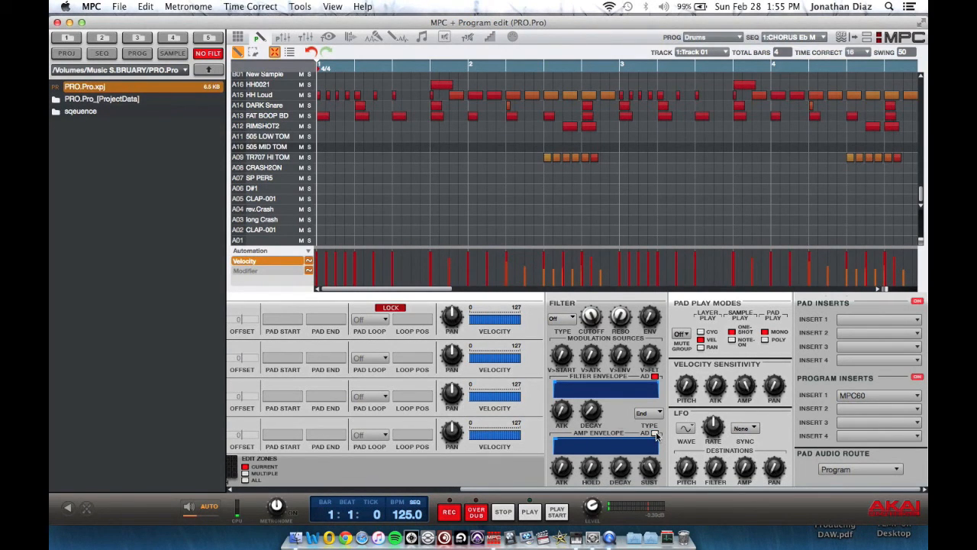
pyautogui.click(657, 436)
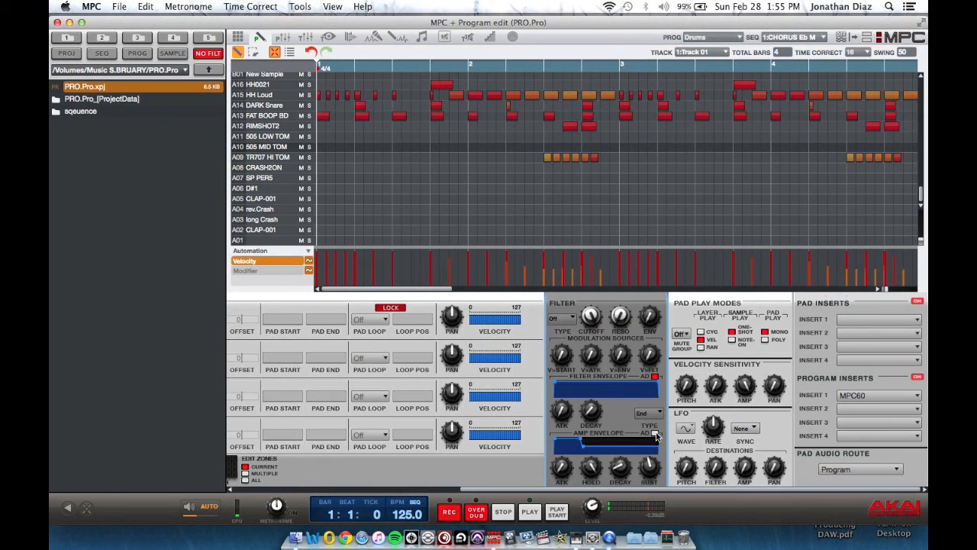
pyautogui.click(655, 434)
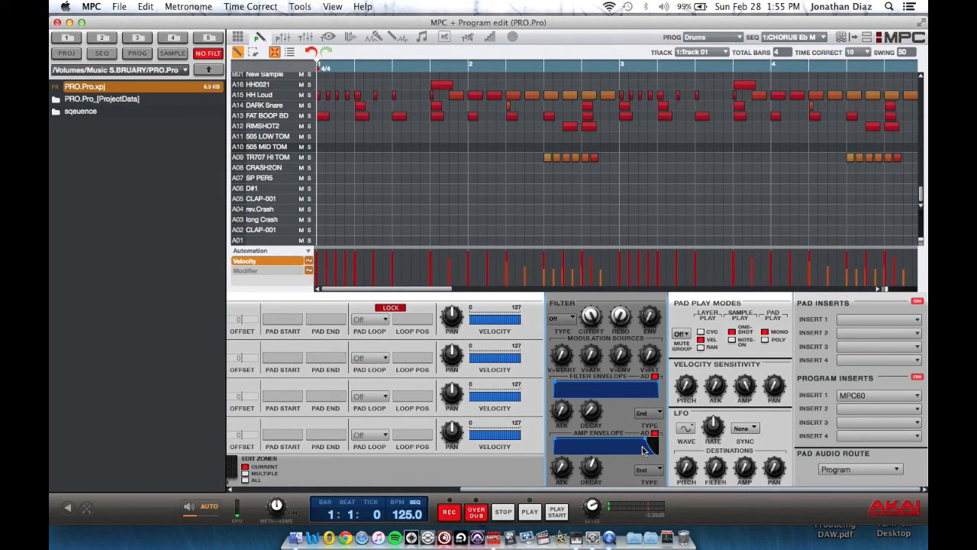
pyautogui.press('Escape')
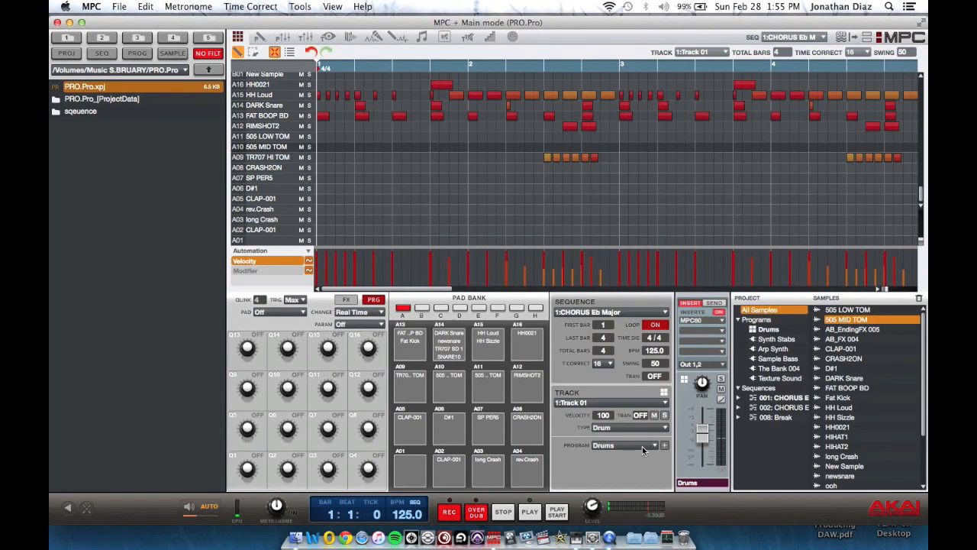
# Examine the AB_FX 004 waveform in Sample Edit and the TR707 HI TOM pad's amp envelope in Program Edit
pyautogui.press('F8')
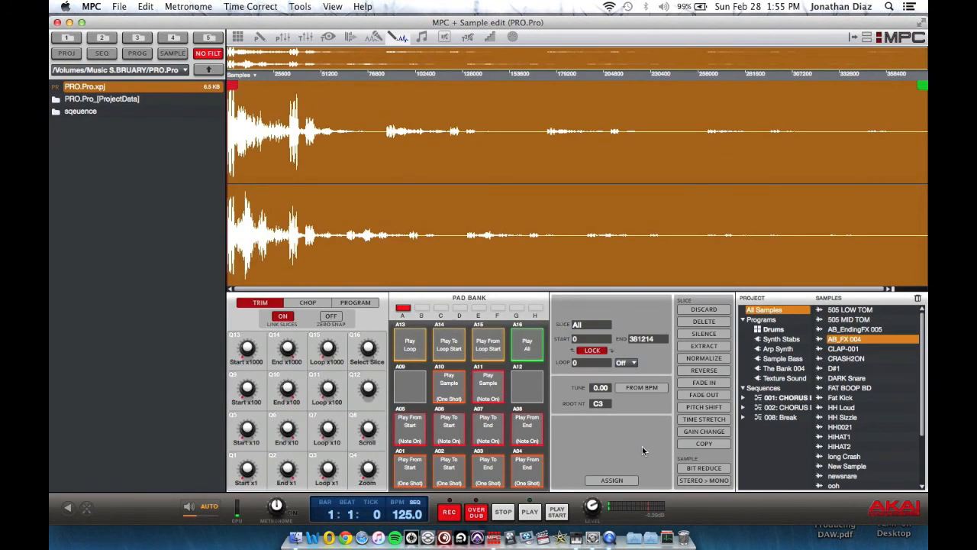
pyautogui.press('Escape')
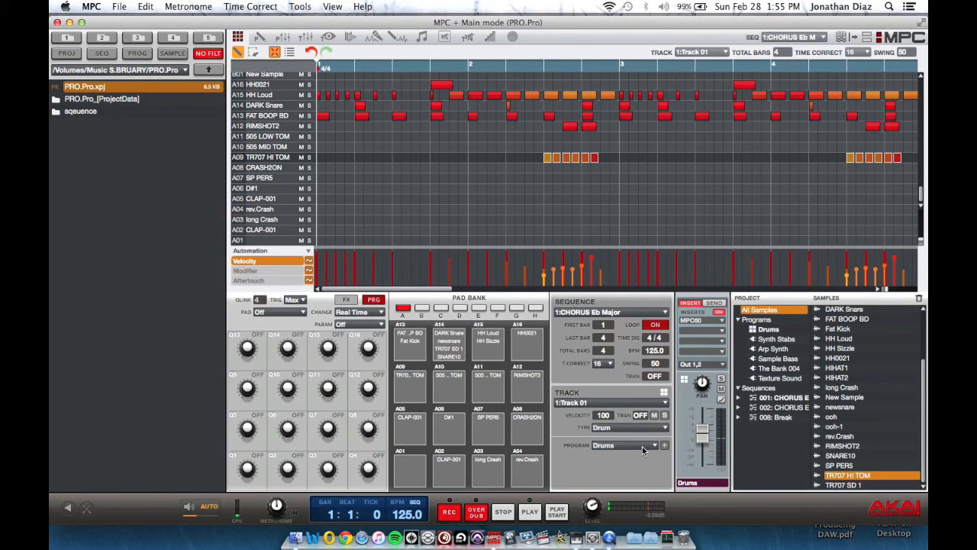
pyautogui.press('super+2')
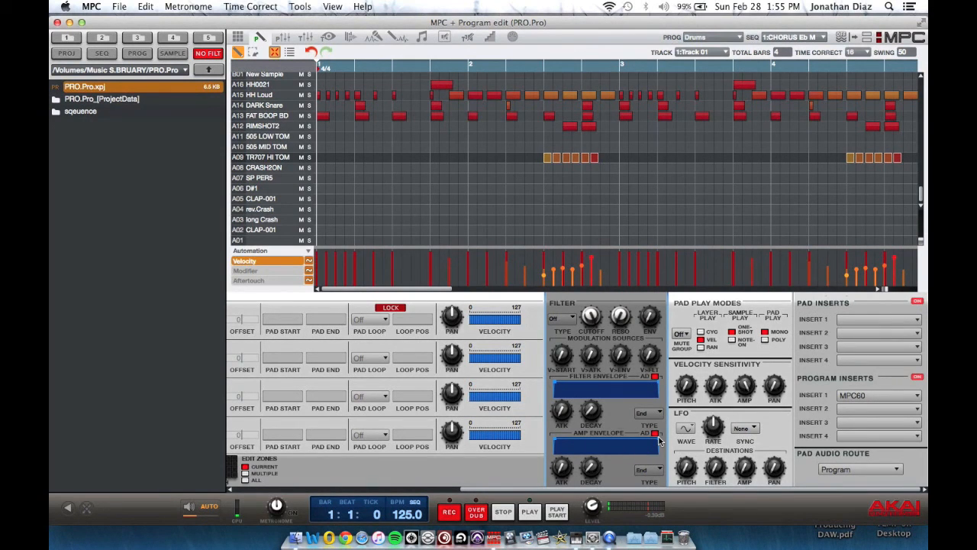
pyautogui.press('Escape')
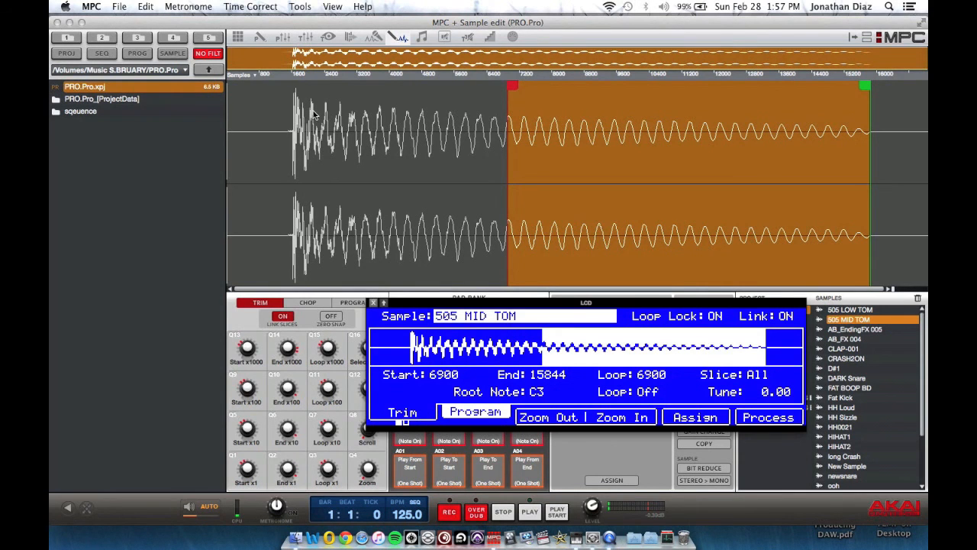
# Process the 505 MID TOM slice from 6900 to 15844 with a linear Fade Out
pyautogui.press('F6')
pyautogui.press('Down')
pyautogui.press('Down')
pyautogui.press('Down')
pyautogui.press('Down')
pyautogui.press('Down')
pyautogui.press('Down')
pyautogui.press('Down')
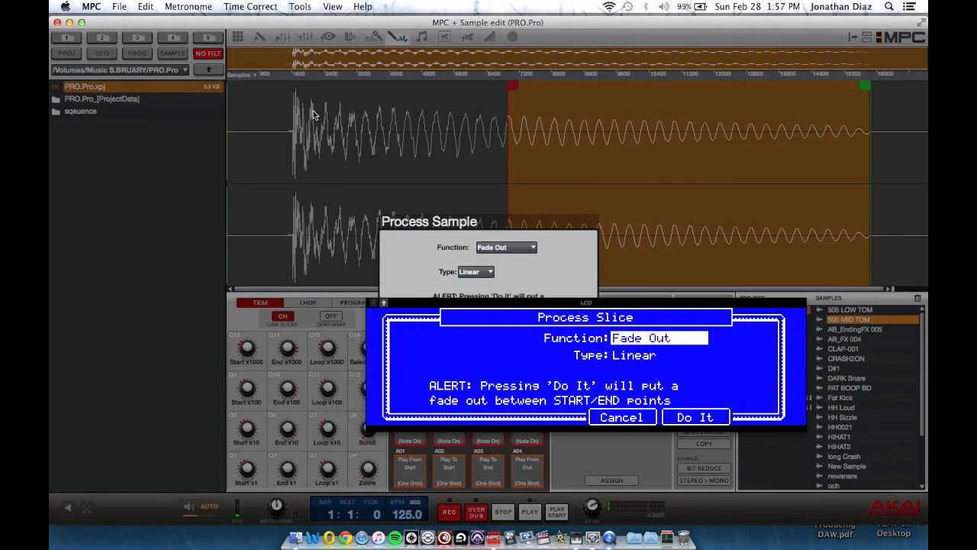
pyautogui.press('Down')
pyautogui.press('Up')
pyautogui.press('Down')
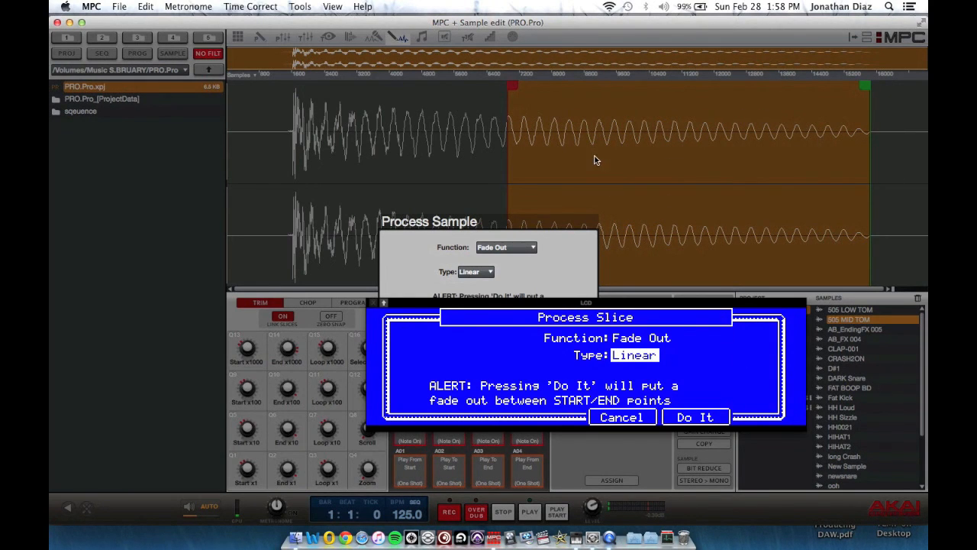
pyautogui.press('Return')
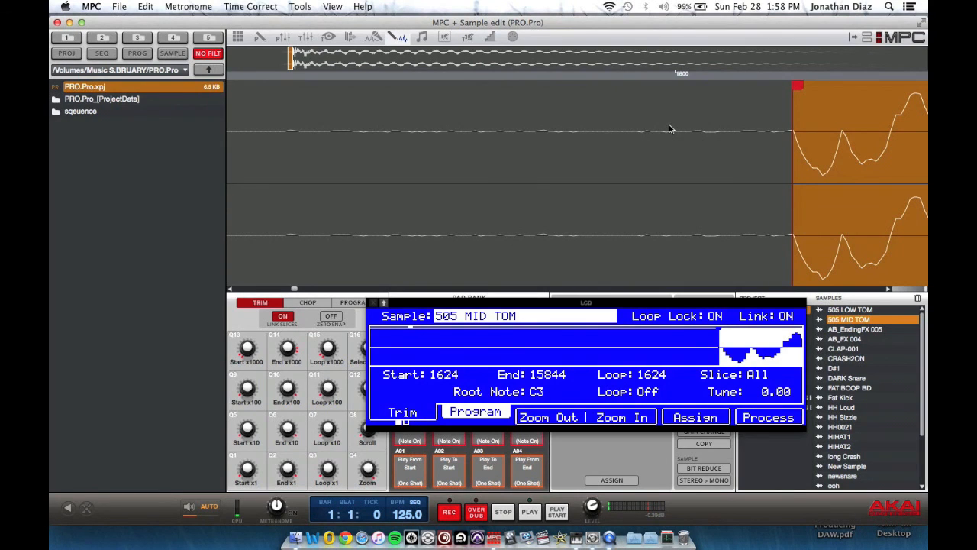
# Apply a Fade In to the start of the 505 MID TOM sample, between points 1624 and 1662
pyautogui.scroll(3, 670, 129)
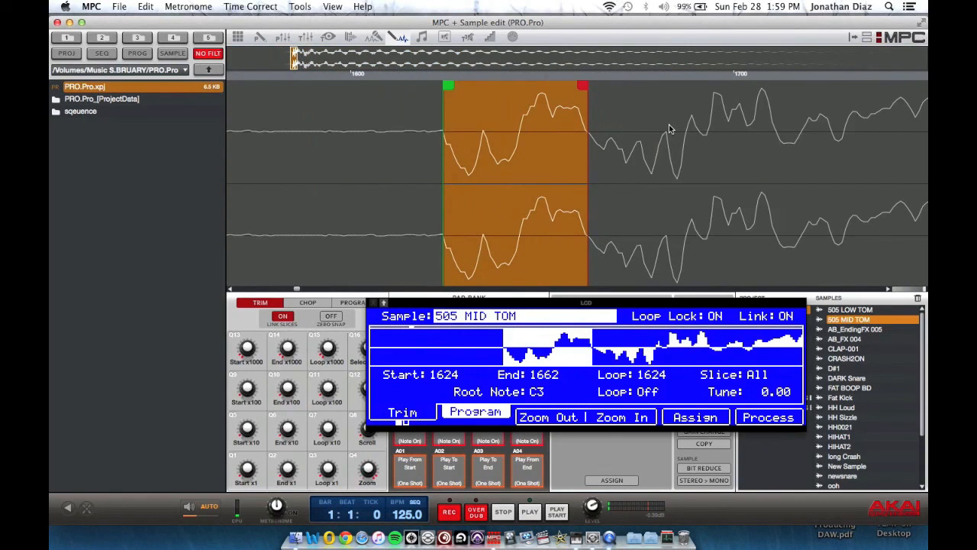
pyautogui.press('F6')
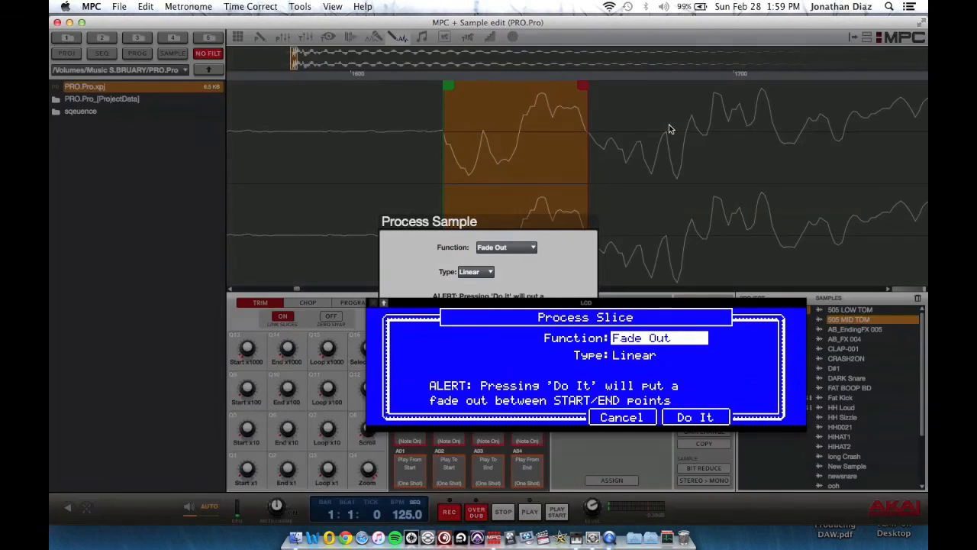
pyautogui.press('Up')
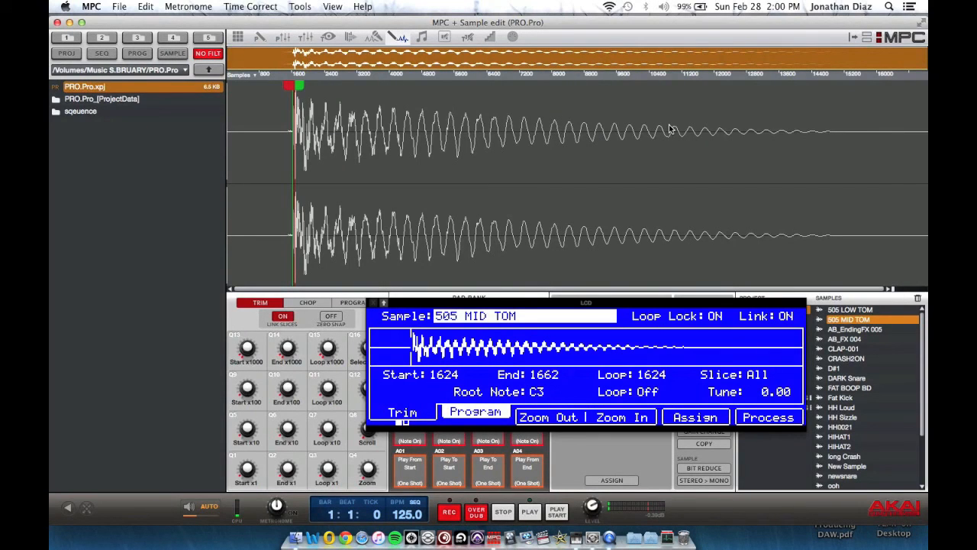
# Check the fade at the start of the 505 MID TOM sample, set its end point to 15000, and return to Main mode
pyautogui.scroll(10, 671, 129)
pyautogui.scroll(-2, 670, 129)
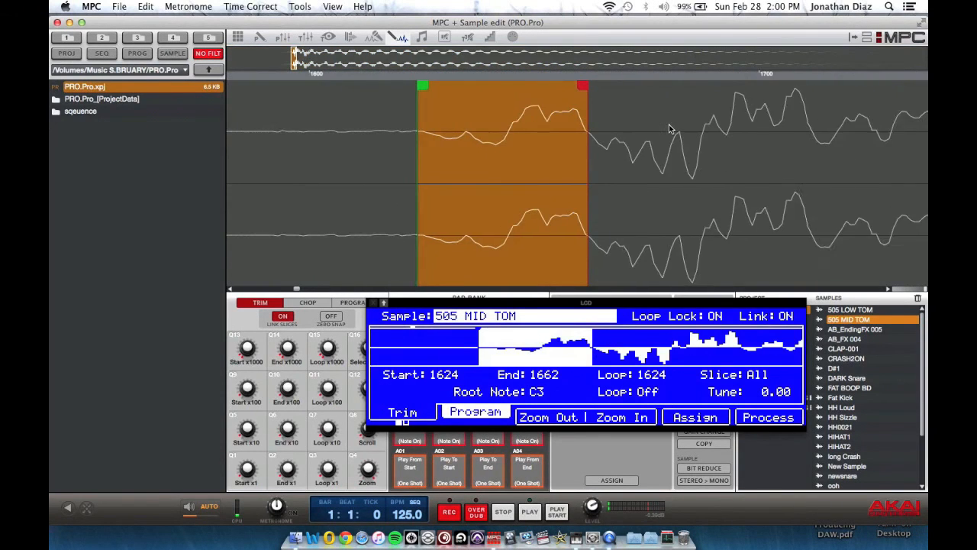
pyautogui.scroll(-10, 671, 129)
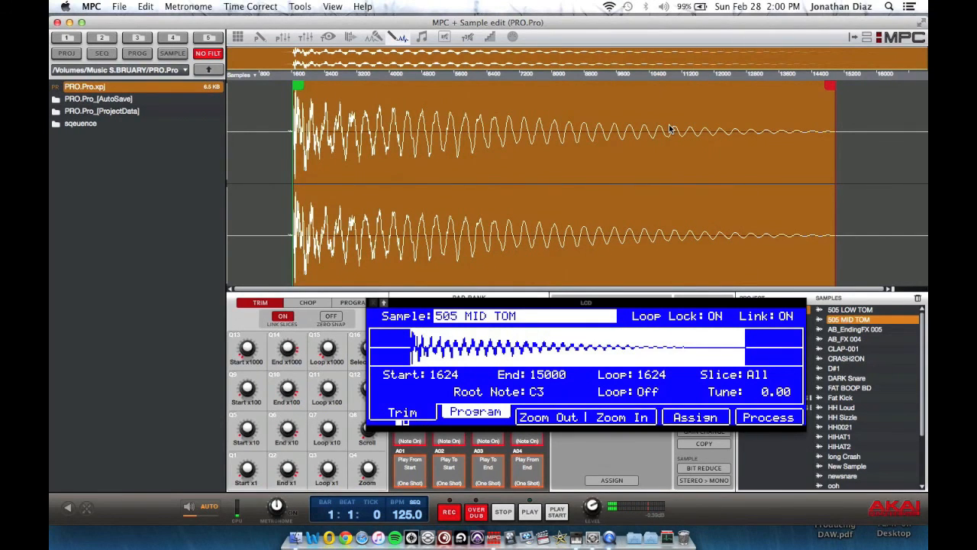
pyautogui.press('Escape')
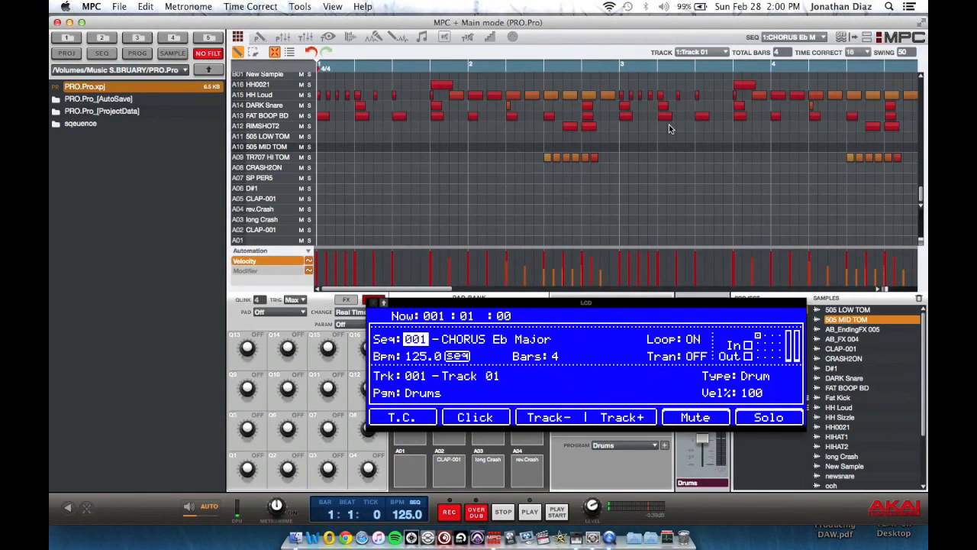
# Examine the AB_EndingFX 005 waveform in Sample Edit mode, return to Main mode and hide the LCD display
pyautogui.press('F1')
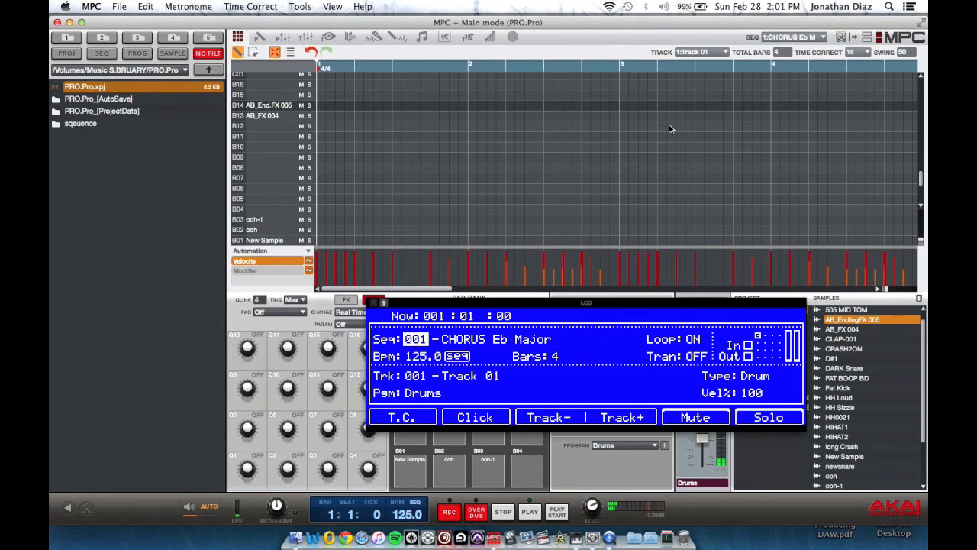
pyautogui.press('super+8')
pyautogui.press('super+z')
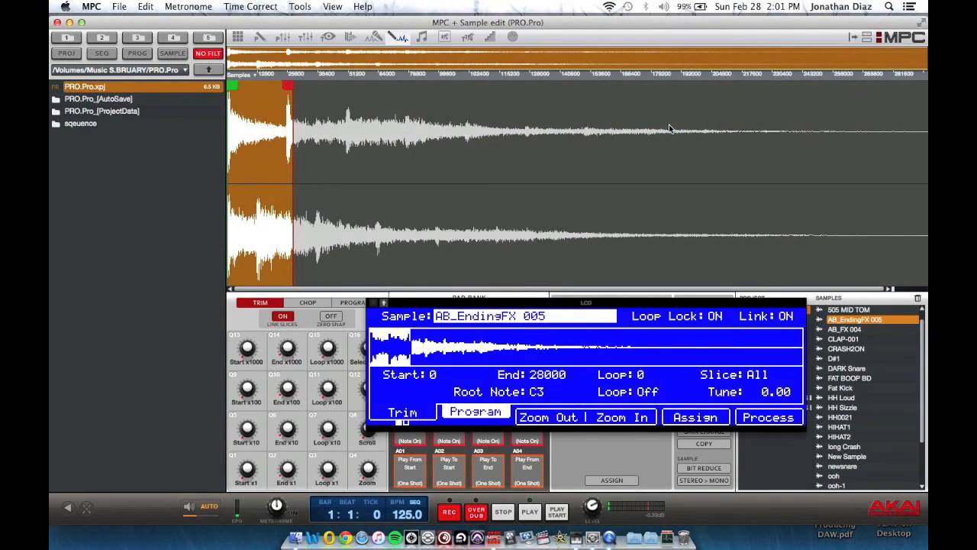
pyautogui.press('super+1')
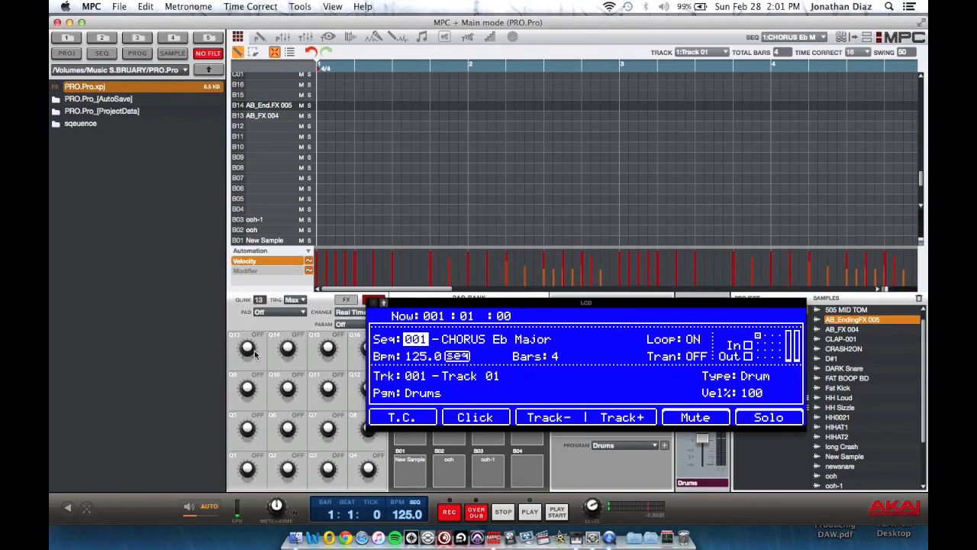
pyautogui.moveTo(253, 350); pyautogui.dragTo(247, 406)
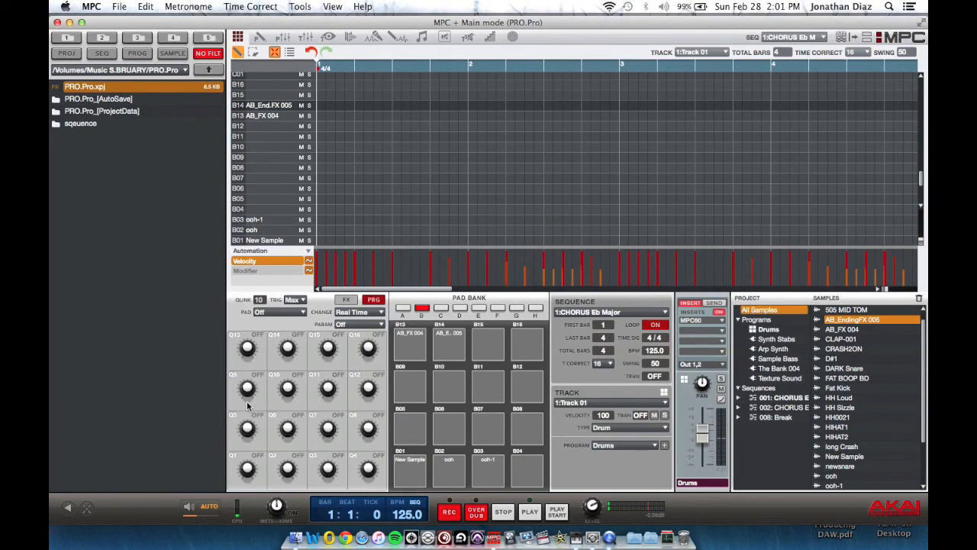